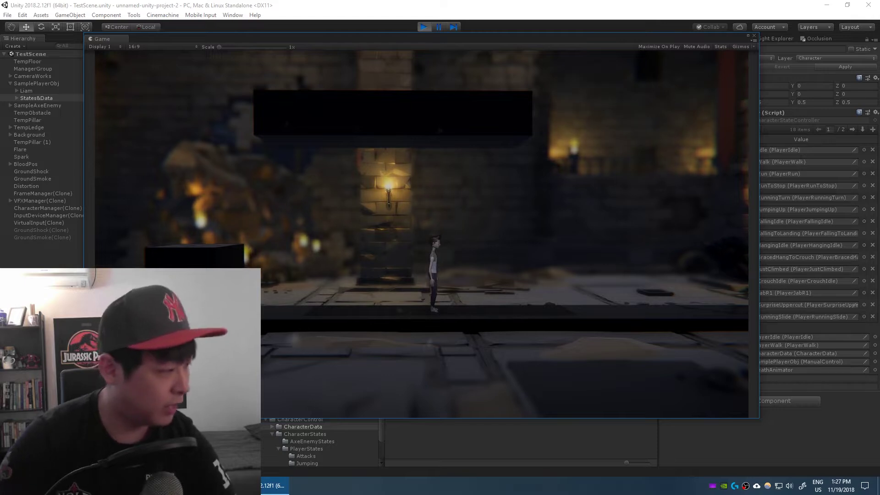
Playtest the player's walk and run, a slide past the axe enemy, and running jumps toward the tall pillar.
{"action": "key", "text": "a"}
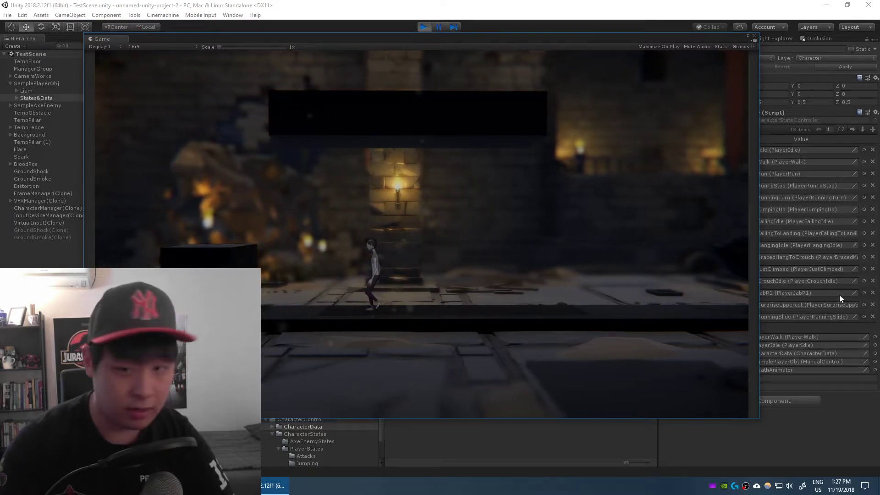
{"action": "key", "text": "d"}
{"action": "key", "text": "d"}
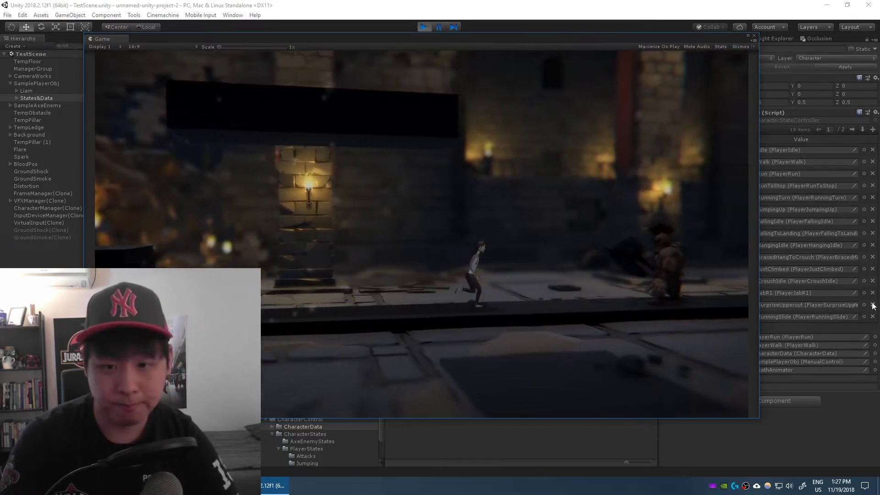
{"action": "key", "text": "s"}
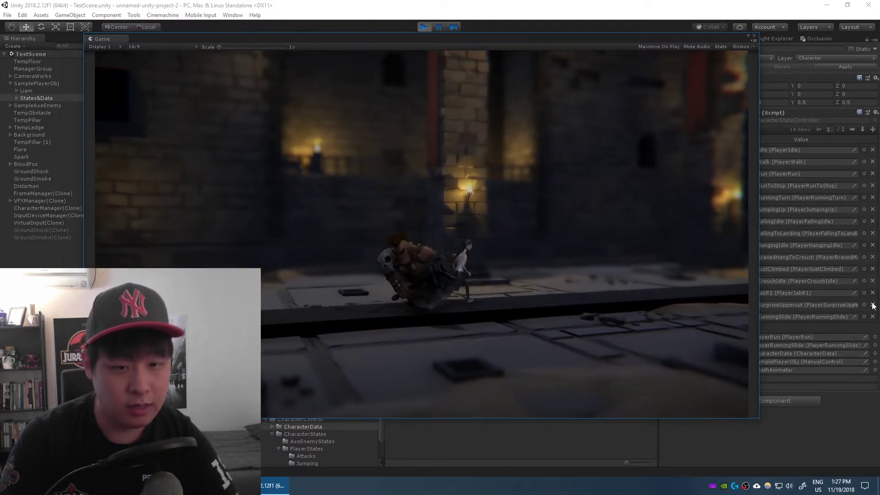
{"action": "key", "text": "space"}
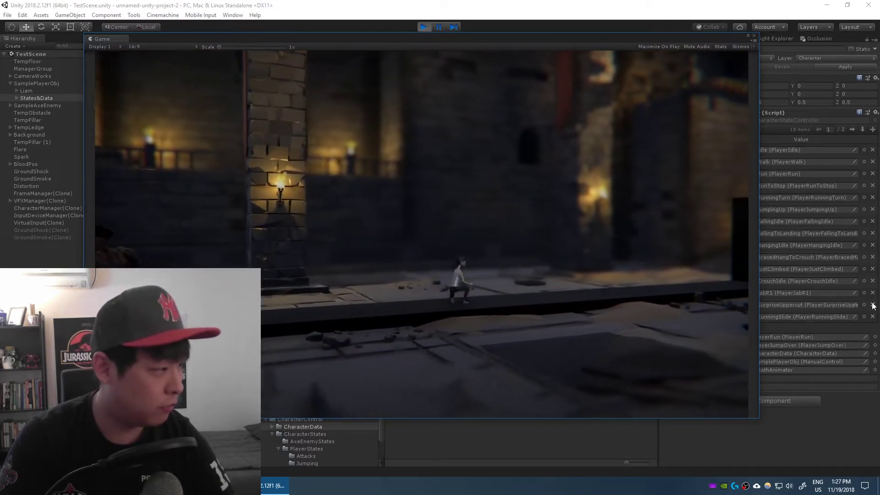
{"action": "key", "text": "space"}
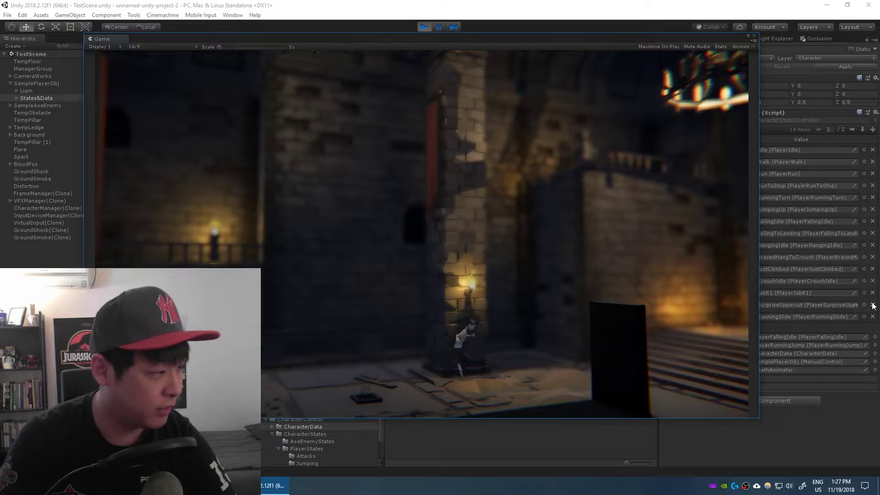
Playtest running turns combined with slides and jumps in both directions between the axe enemy and the pillar.
{"action": "key", "text": "a"}
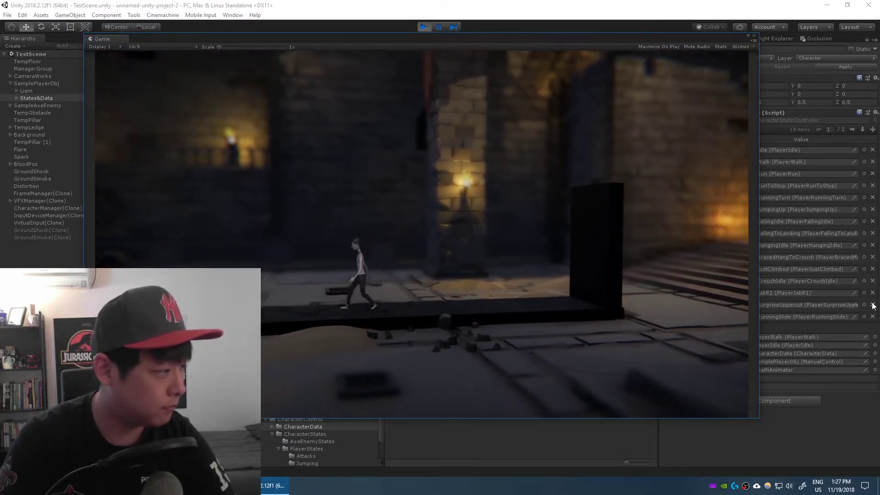
{"action": "key", "text": "d"}
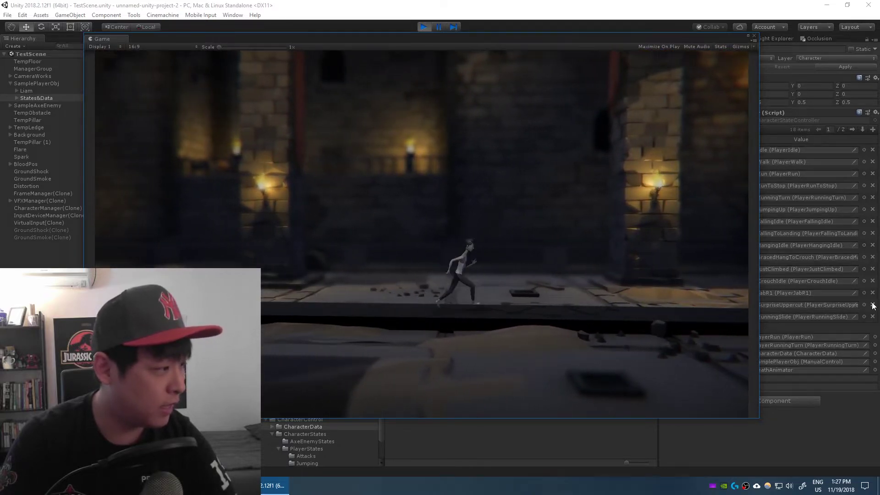
{"action": "key", "text": "s"}
{"action": "key", "text": "a"}
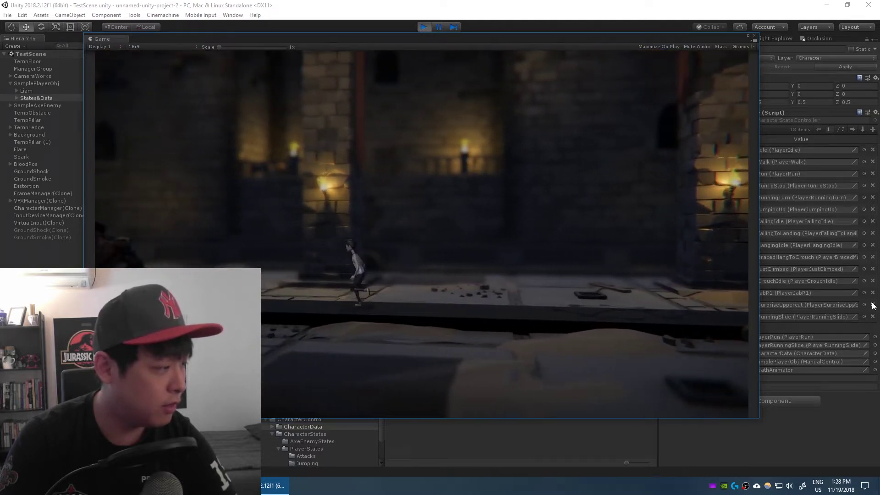
{"action": "key", "text": "d"}
{"action": "key", "text": "s"}
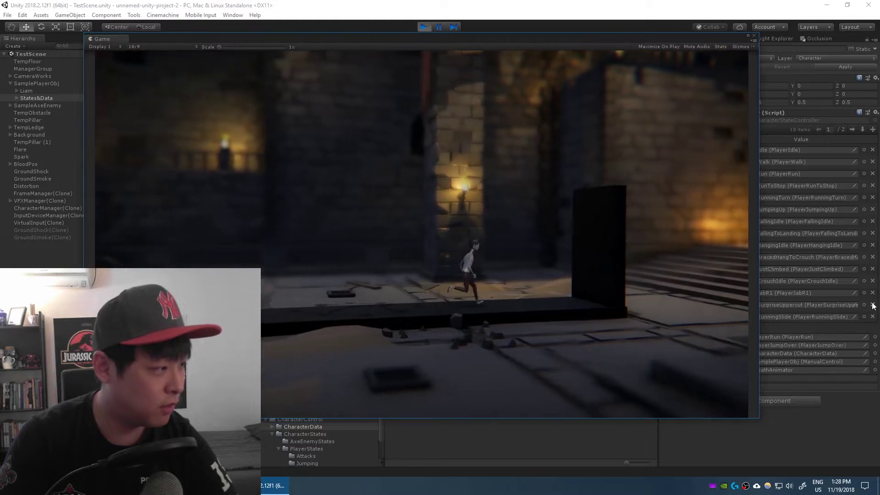
{"action": "key", "text": "a"}
{"action": "key", "text": "space"}
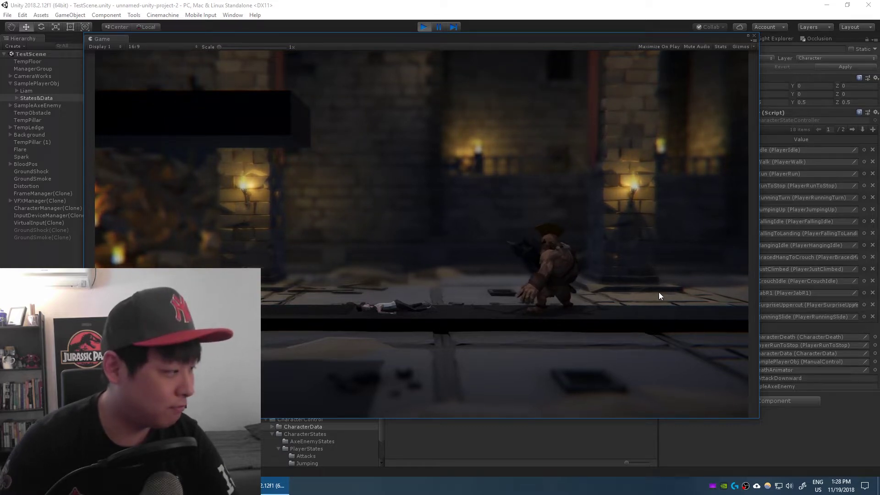
Restart Play mode and test the player's crouch between short walks beyond the axe enemy.
{"action": "left_click", "coordinate": [423, 28]}
{"action": "left_click", "coordinate": [423, 28]}
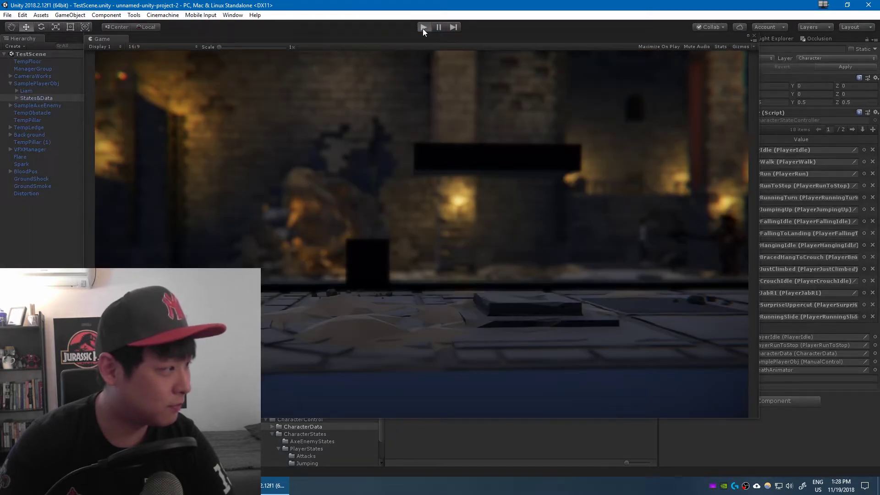
{"action": "key", "text": "s"}
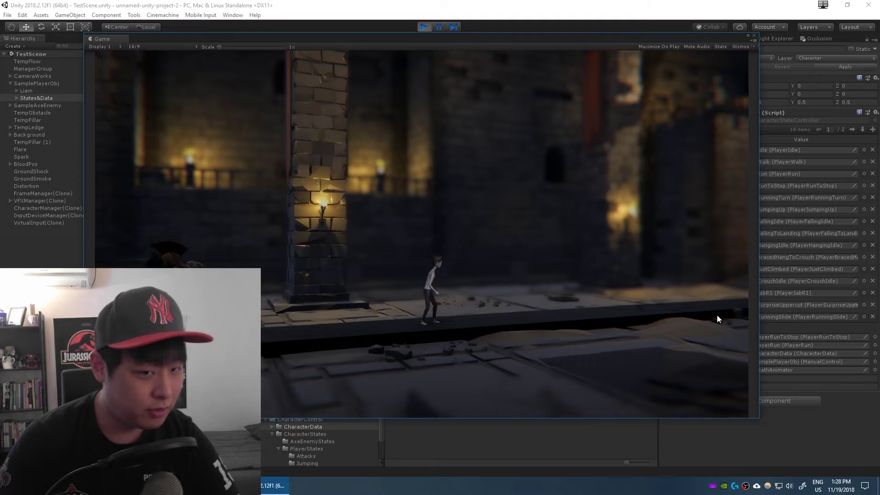
{"action": "key", "text": "s"}
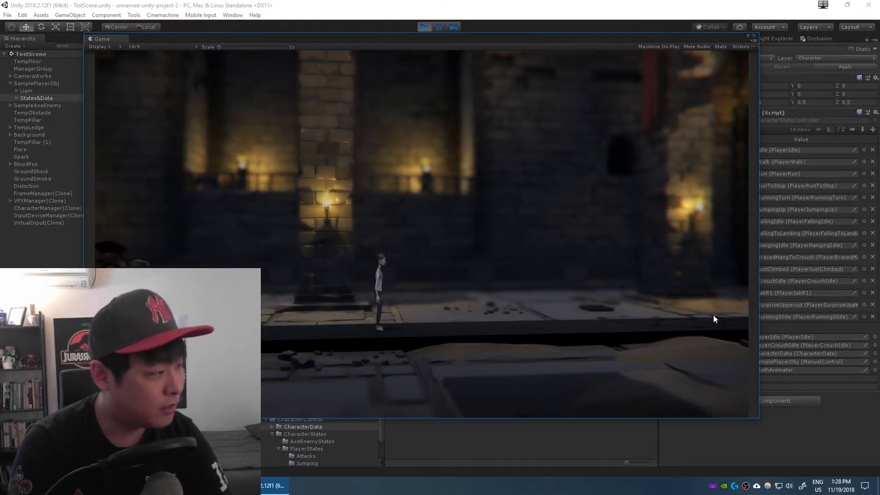
{"action": "key", "text": "d"}
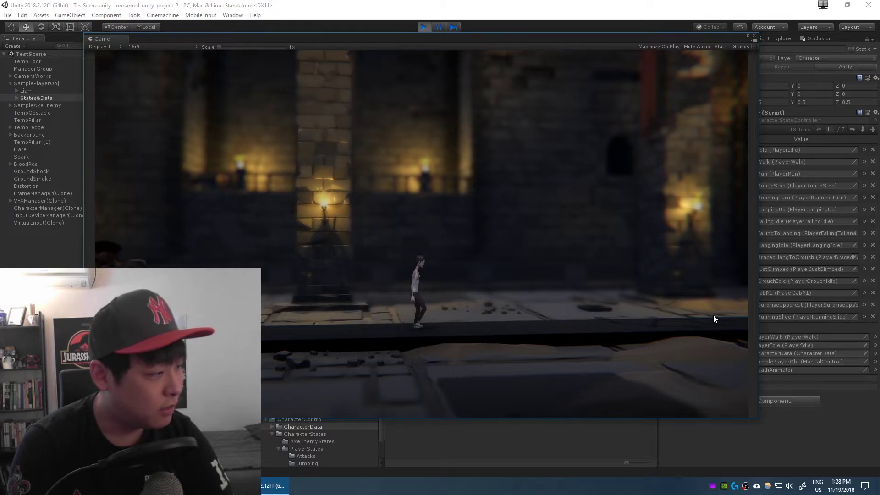
{"action": "key", "text": "s"}
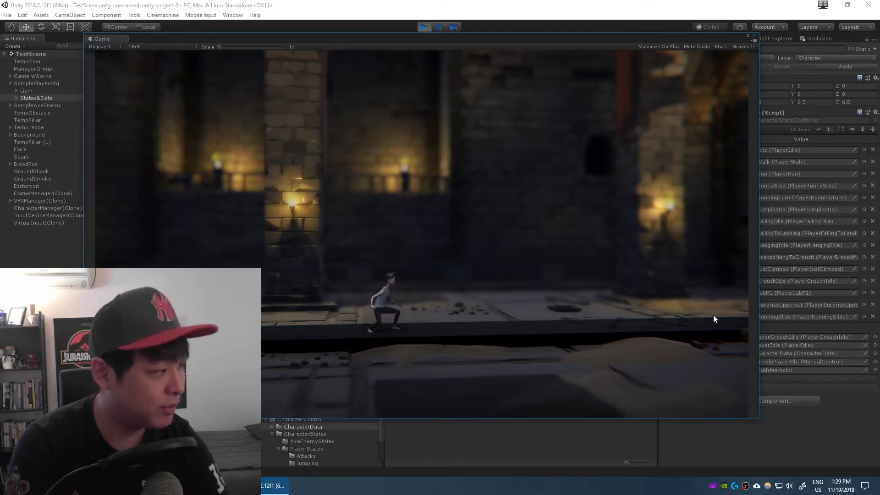
Test a running jump-over toward the pillar and a running slide back in the opposite direction.
{"action": "key", "text": "d"}
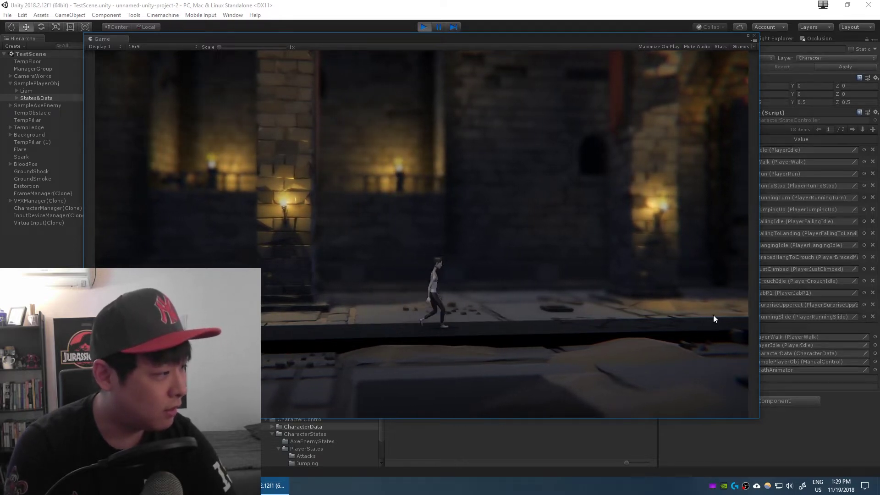
{"action": "key", "text": "space"}
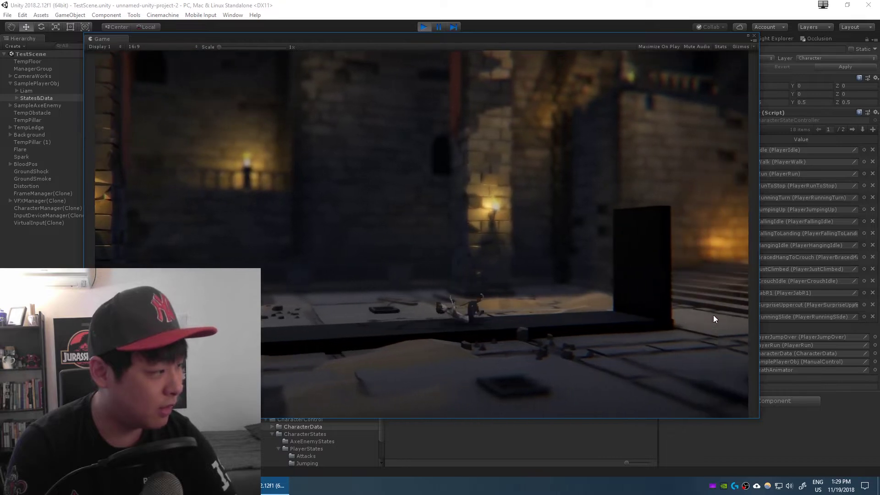
{"action": "key", "text": "a"}
{"action": "key", "text": "s"}
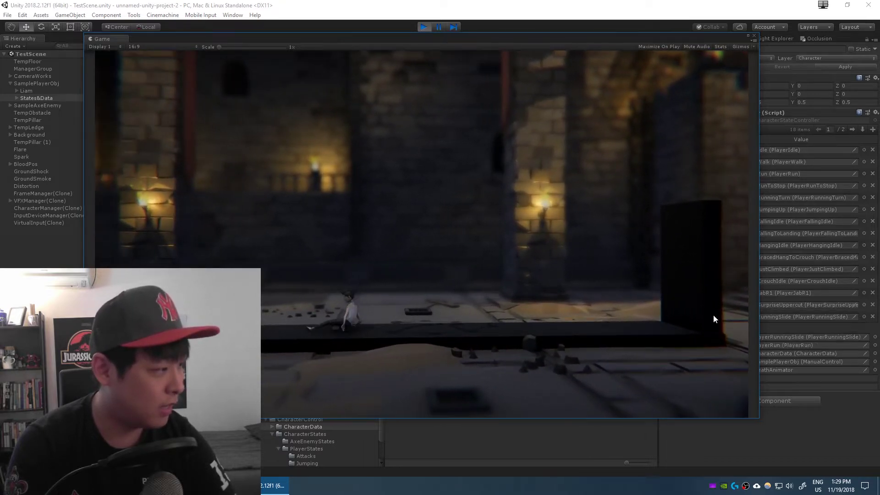
{"action": "key", "text": "d"}
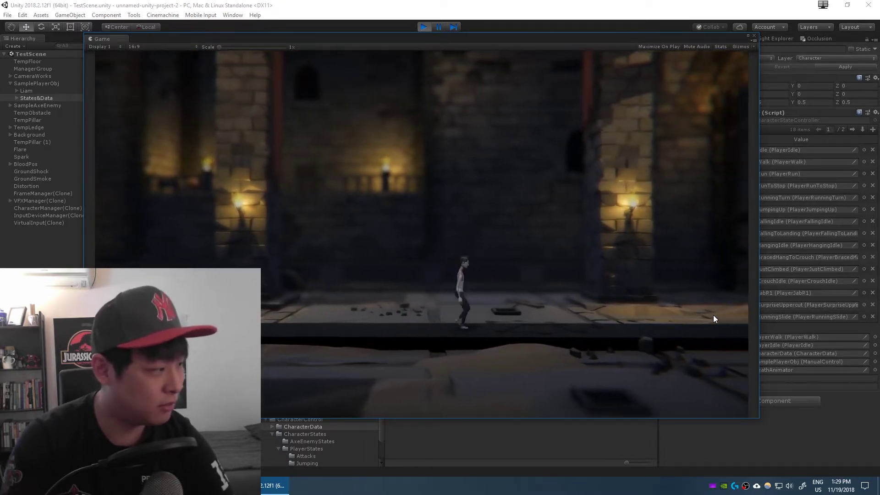
Test the running turn by repeatedly reversing the player's run direction near the pillar, including a jump.
{"action": "key", "text": "shift"}
{"action": "key", "text": "a"}
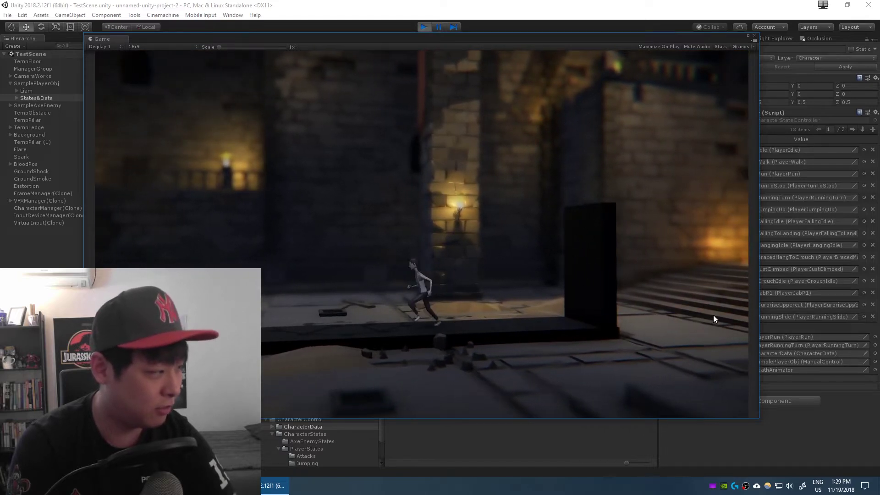
{"action": "key", "text": "d"}
{"action": "key", "text": "space"}
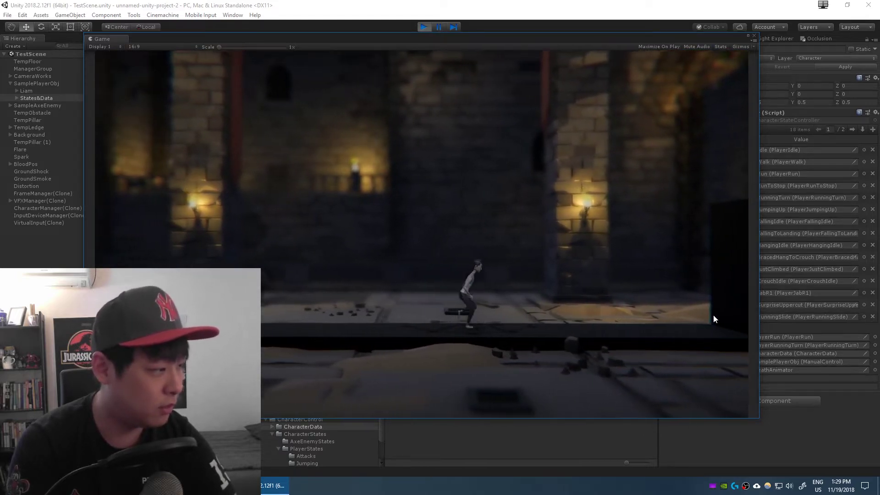
{"action": "key", "text": "a"}
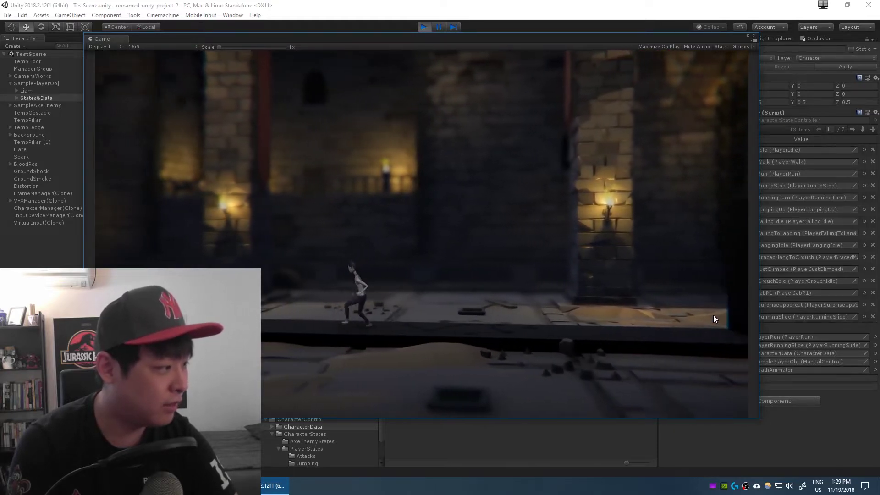
{"action": "key", "text": "d"}
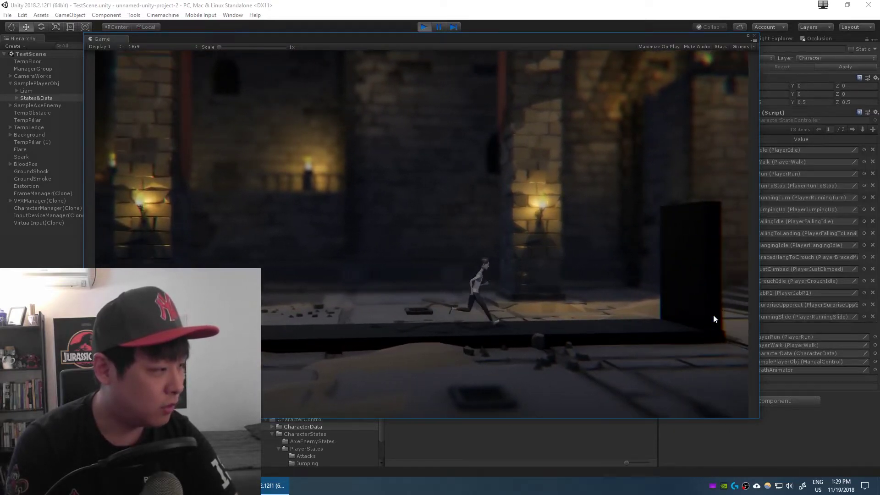
{"action": "key", "text": "a"}
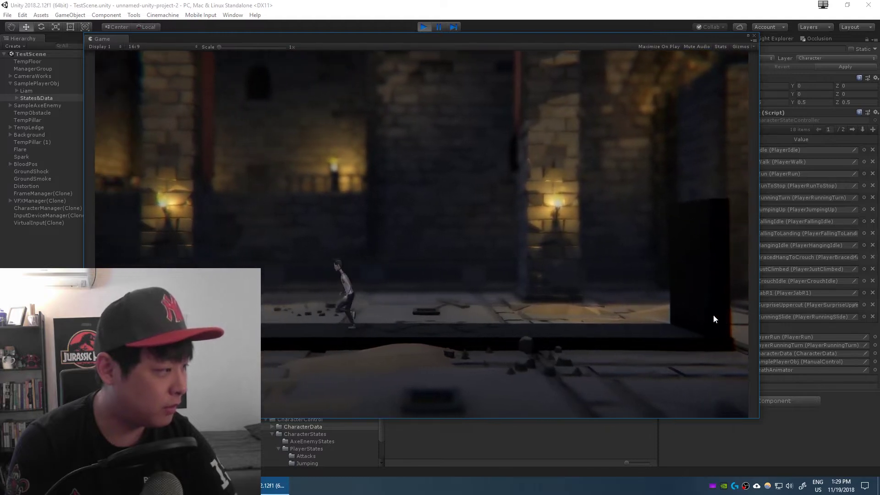
{"action": "key", "text": "d"}
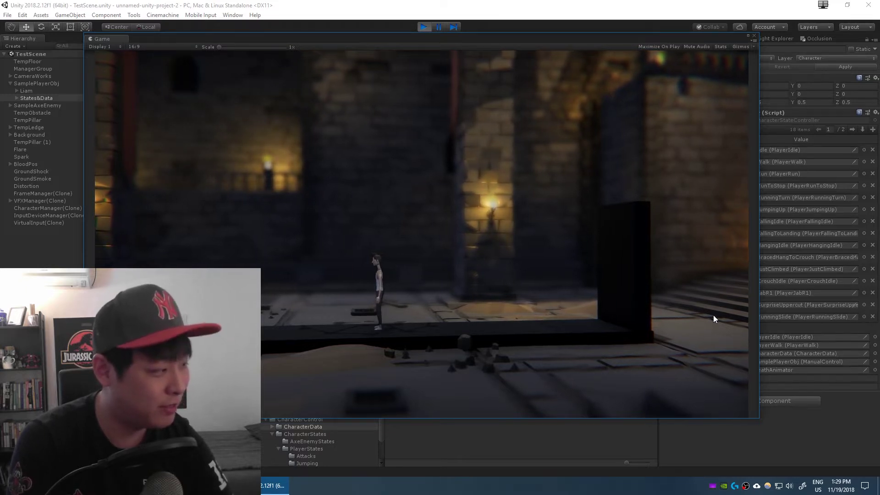
{"action": "key", "text": "a"}
{"action": "key", "text": "d"}
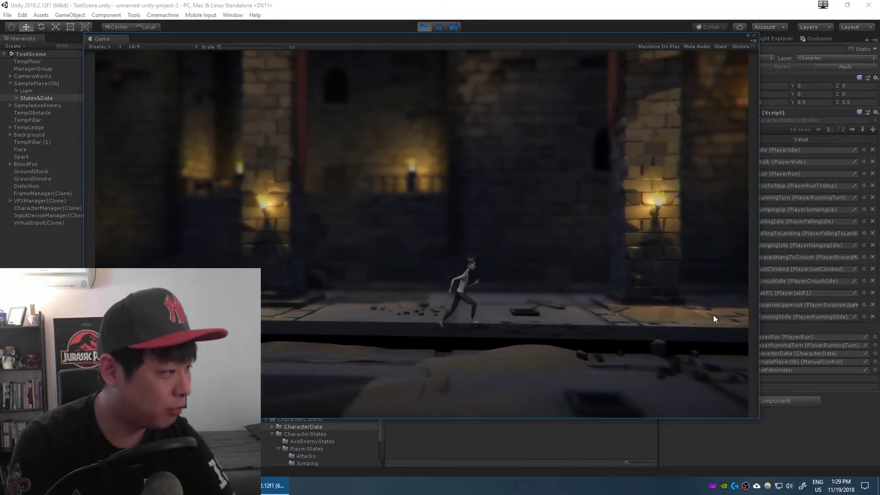
Test chaining jump-overs, direction reversals and a running slide in front of the pillar.
{"action": "key", "text": "space"}
{"action": "key", "text": "a"}
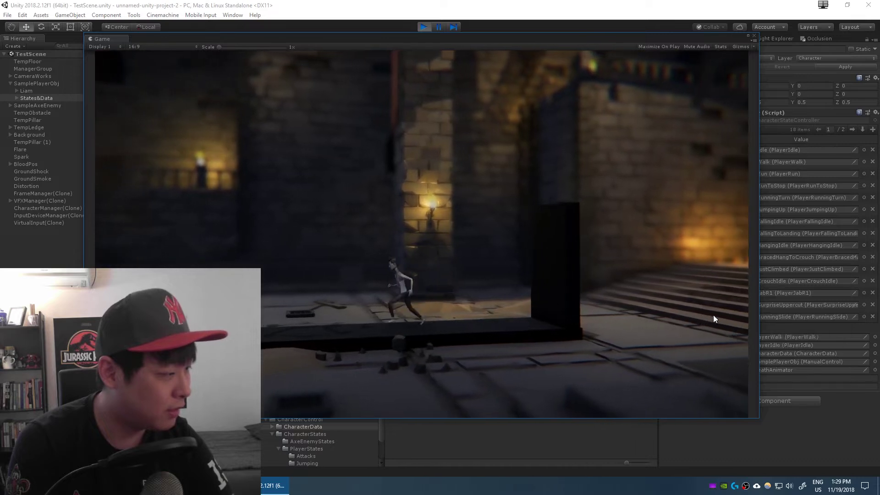
{"action": "key", "text": "s"}
{"action": "key", "text": "d"}
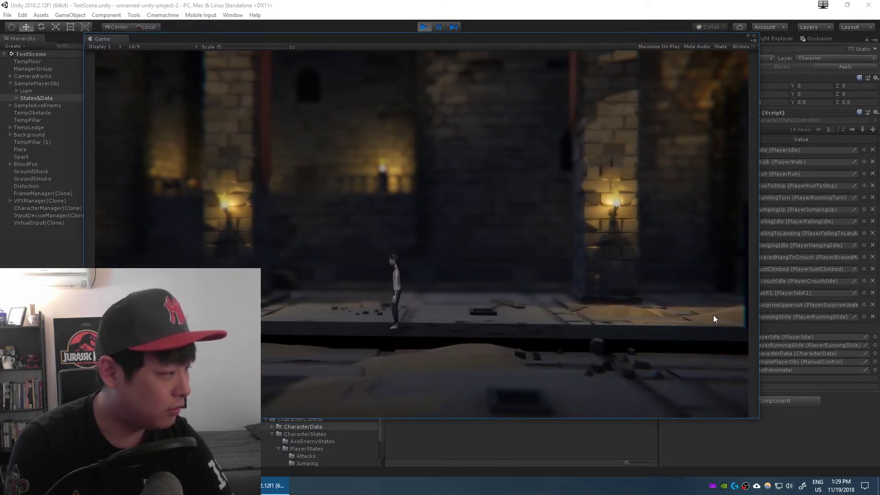
{"action": "key", "text": "space"}
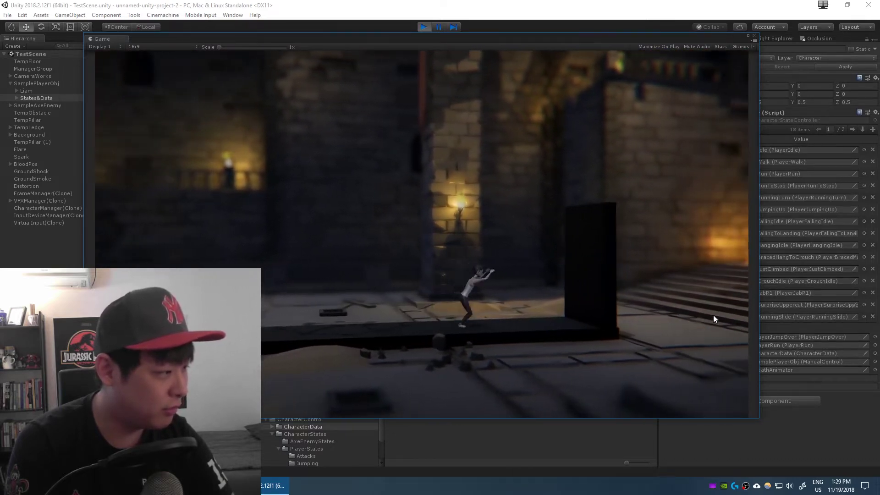
{"action": "key", "text": "a"}
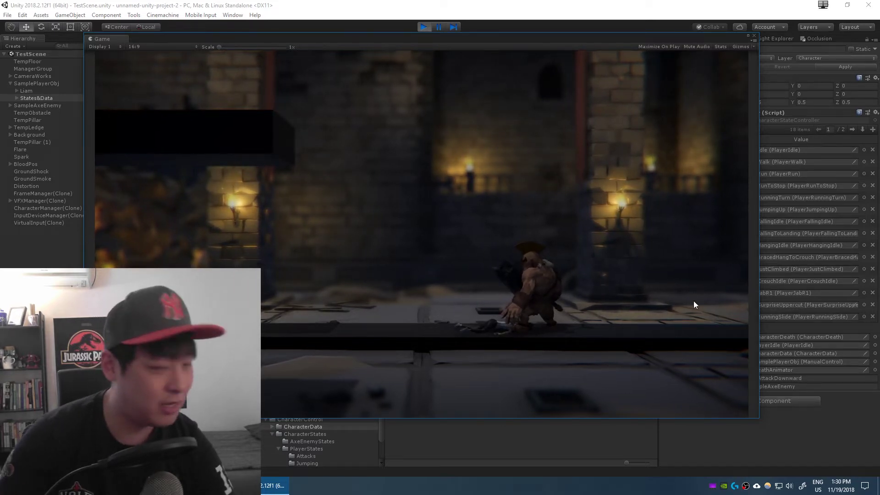
Restart Play mode, run up to the axe enemy and attack it, and run away in the opposite direction.
{"action": "left_click", "coordinate": [424, 27]}
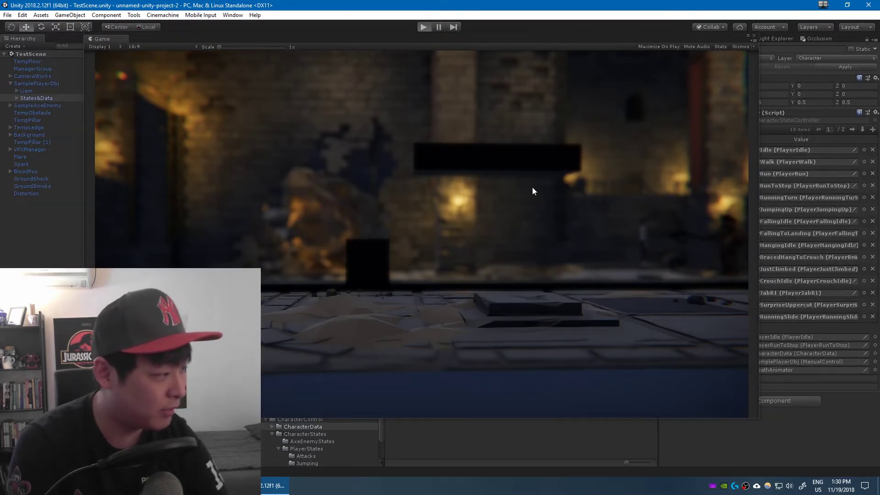
{"action": "key", "text": "ctrl+p"}
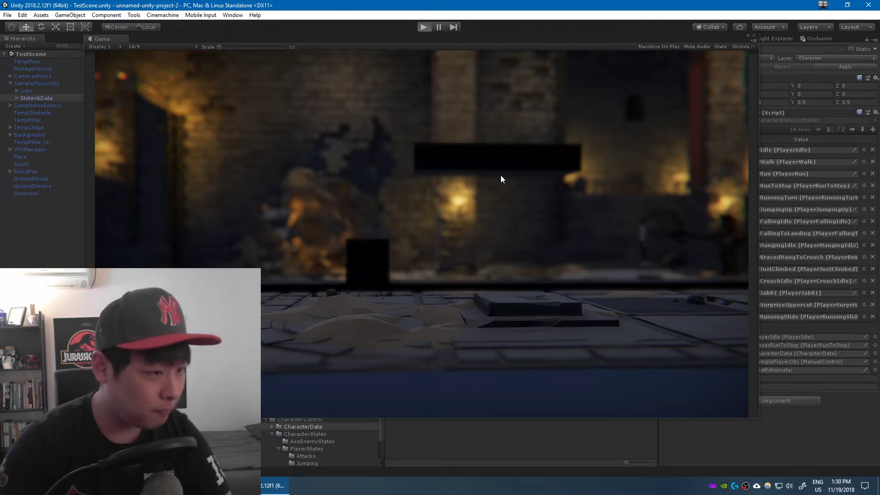
{"action": "key", "text": "d"}
{"action": "key", "text": "Return"}
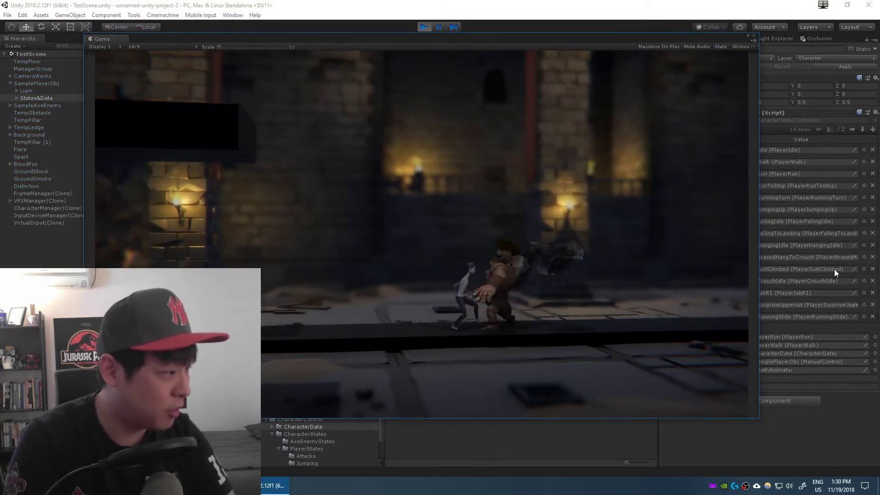
{"action": "key", "text": "a"}
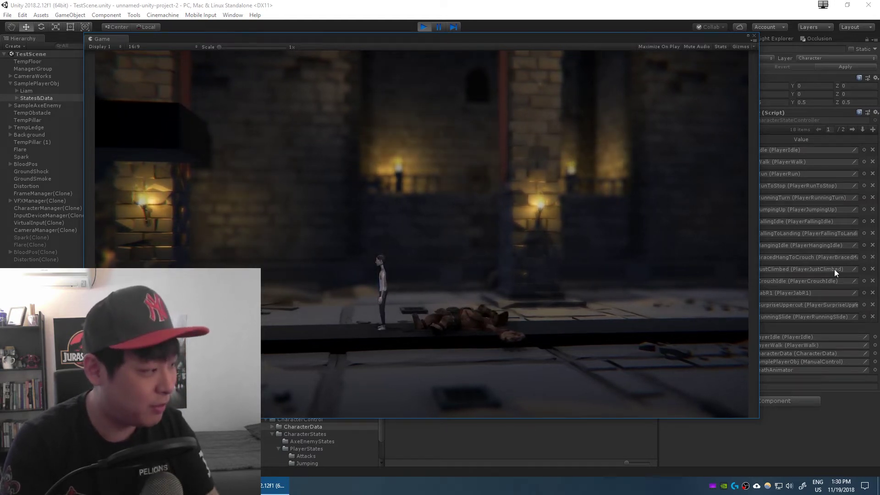
{"action": "key", "text": "a"}
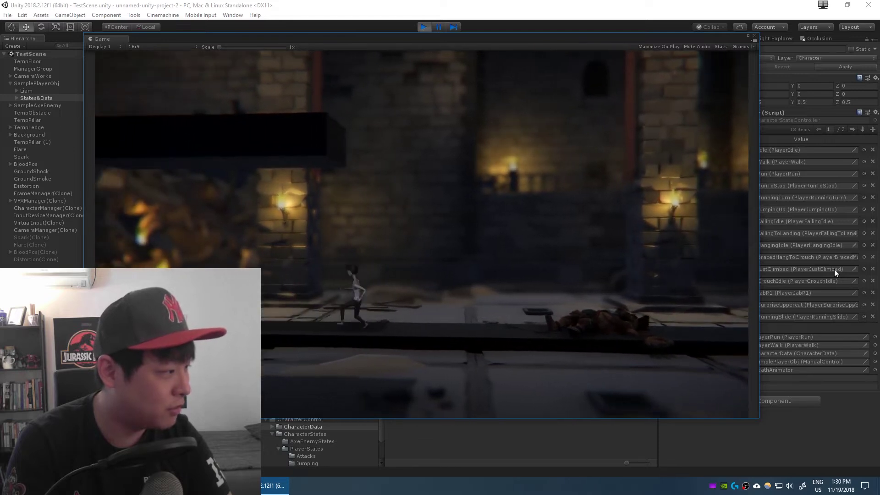
Test a running jump over the fallen axe enemy, continue toward the pillar, and turn back at a walk.
{"action": "key", "text": "d"}
{"action": "key", "text": "space"}
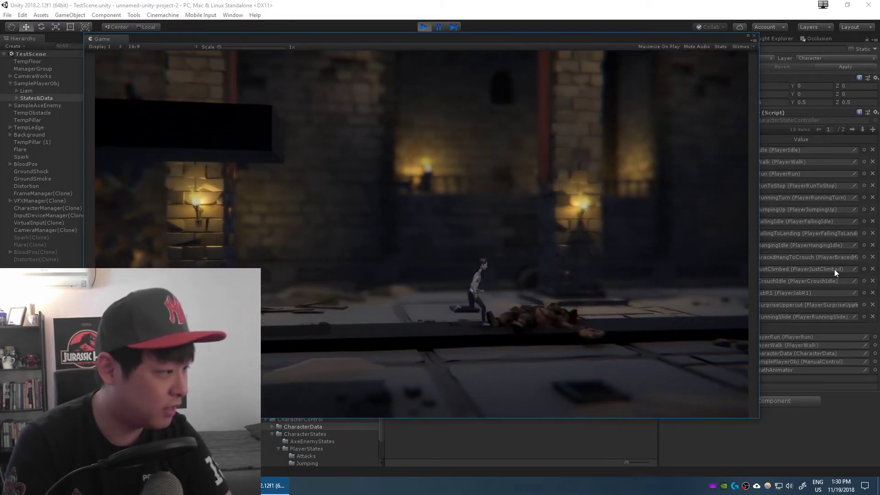
{"action": "key", "text": "d"}
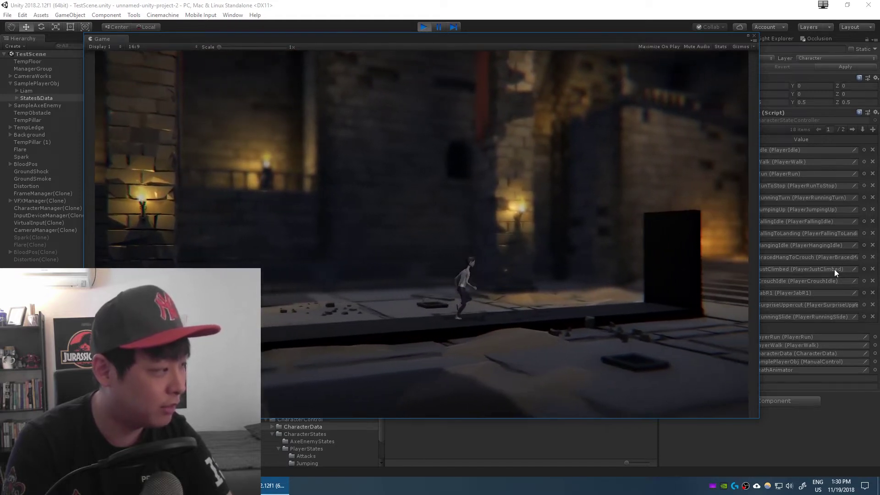
{"action": "key", "text": "d"}
{"action": "key", "text": "a"}
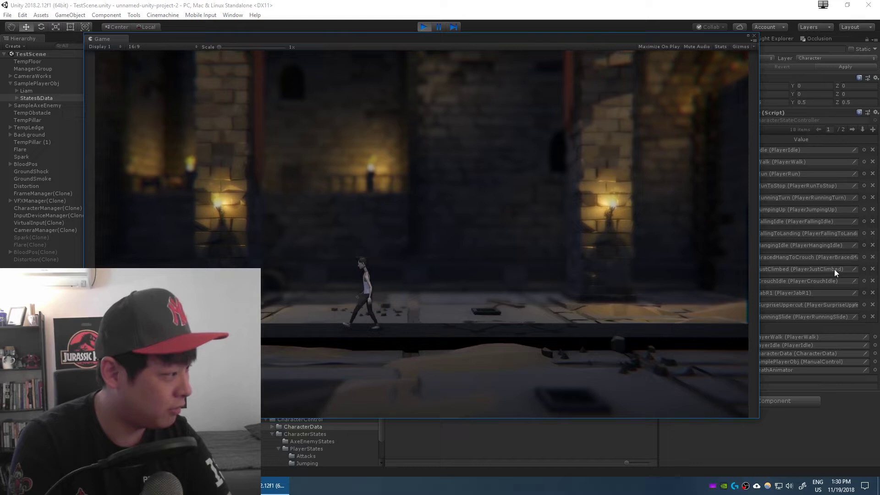
Test a running jump-over back across the fallen axe enemy, followed by a reversal of direction toward it.
{"action": "key", "text": "shift+a"}
{"action": "key", "text": "space"}
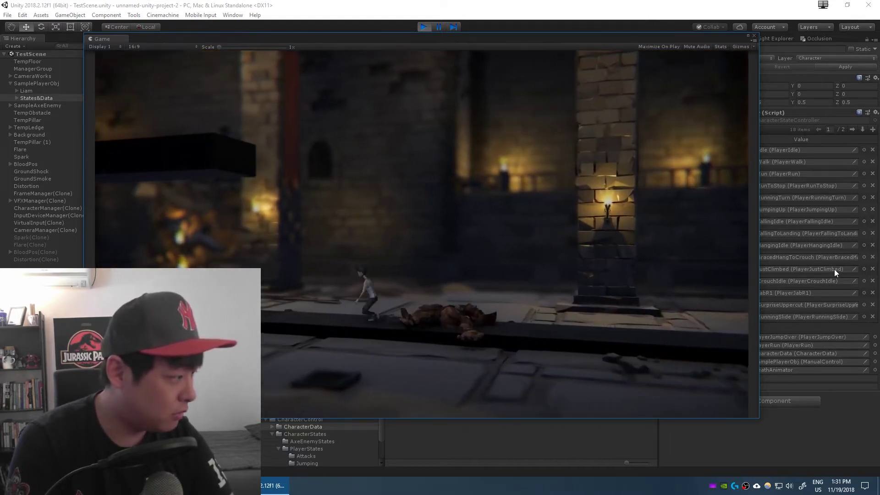
{"action": "key", "text": "shift+d"}
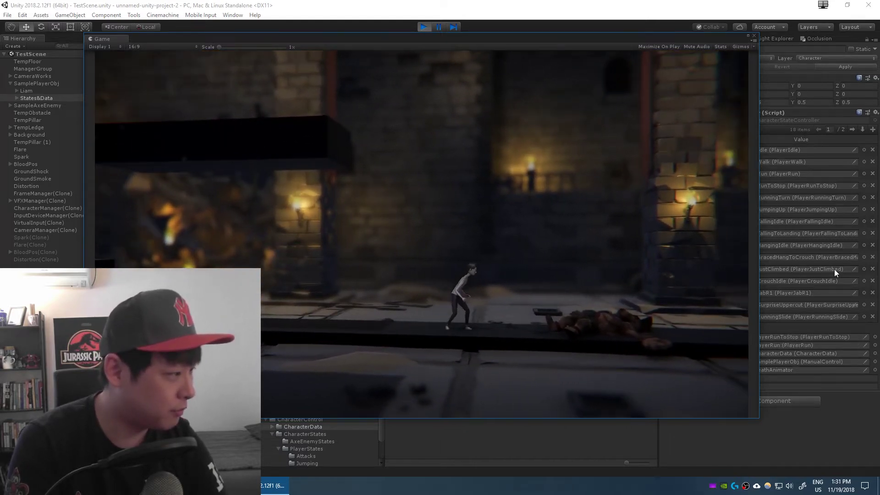
Restart Play mode, run to the low obstacle, jump onto it, and climb onto the overhead ledge.
{"action": "key", "text": "a"}
{"action": "key", "text": "shift+a"}
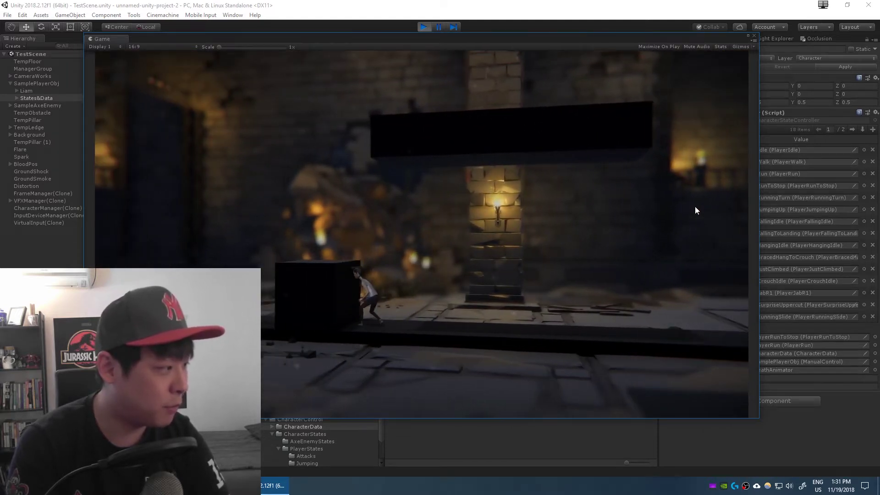
{"action": "key", "text": "a"}
{"action": "key", "text": "space"}
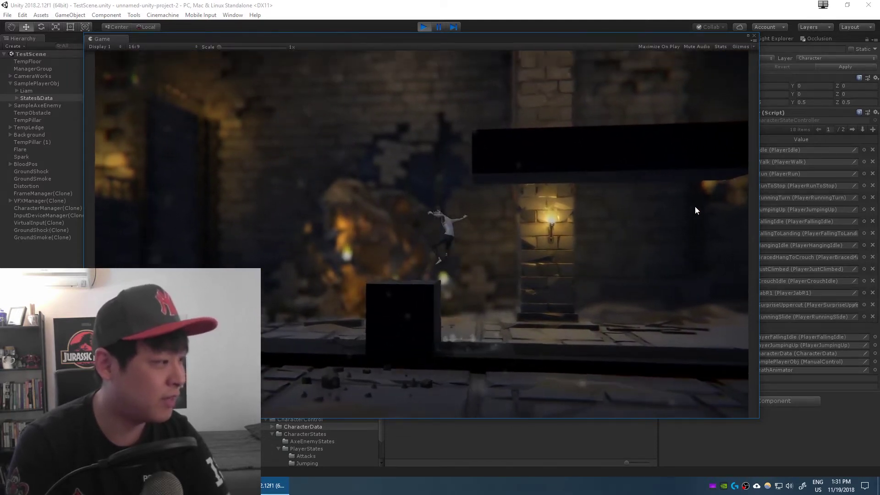
{"action": "key", "text": "d"}
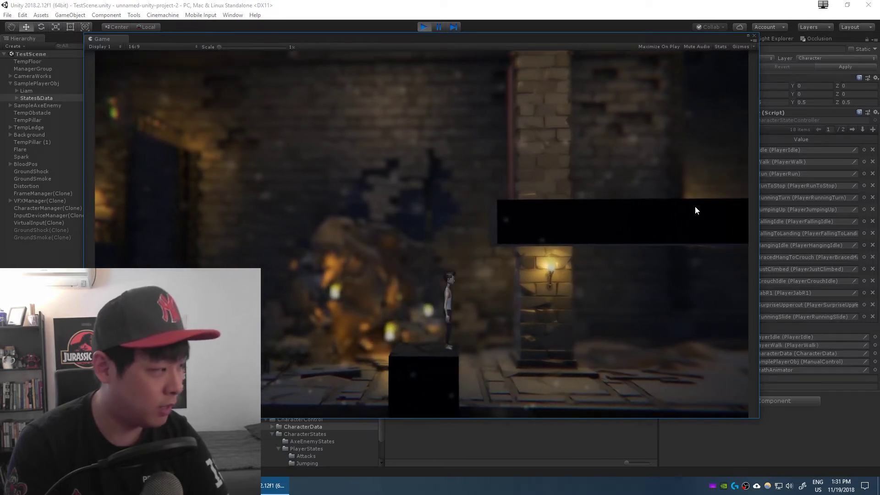
{"action": "key", "text": "space"}
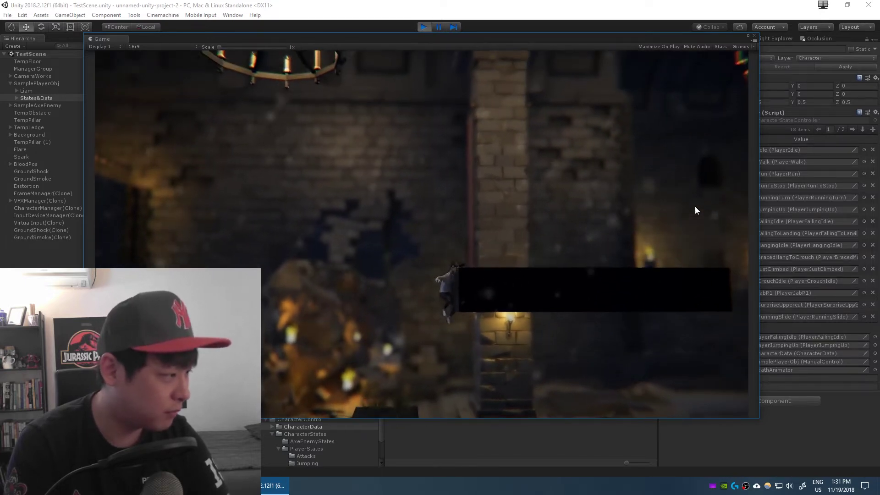
{"action": "key", "text": "w"}
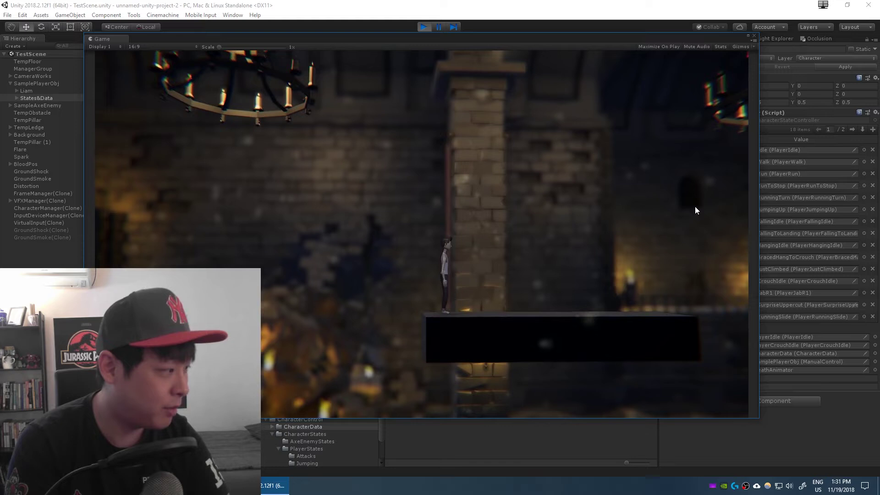
Test a running jump off the ledge, then jump over the low obstacle and return past the axe enemy.
{"action": "key", "text": "d"}
{"action": "key", "text": "space"}
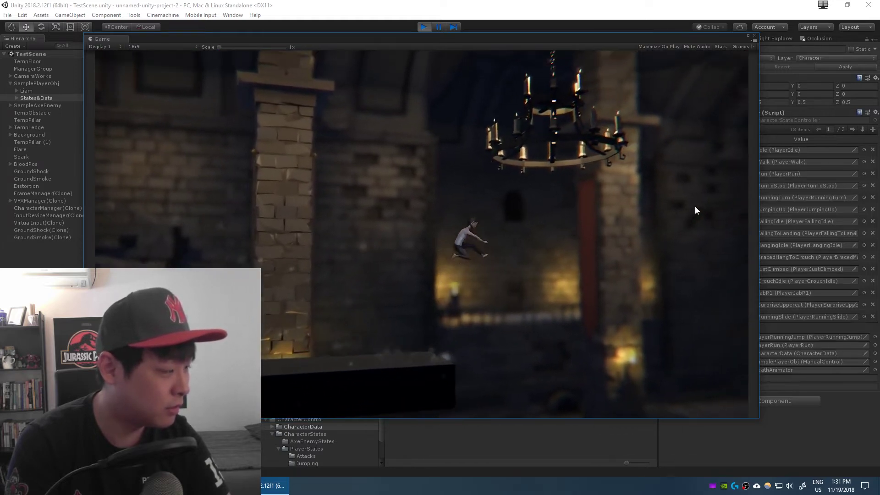
{"action": "key", "text": "a"}
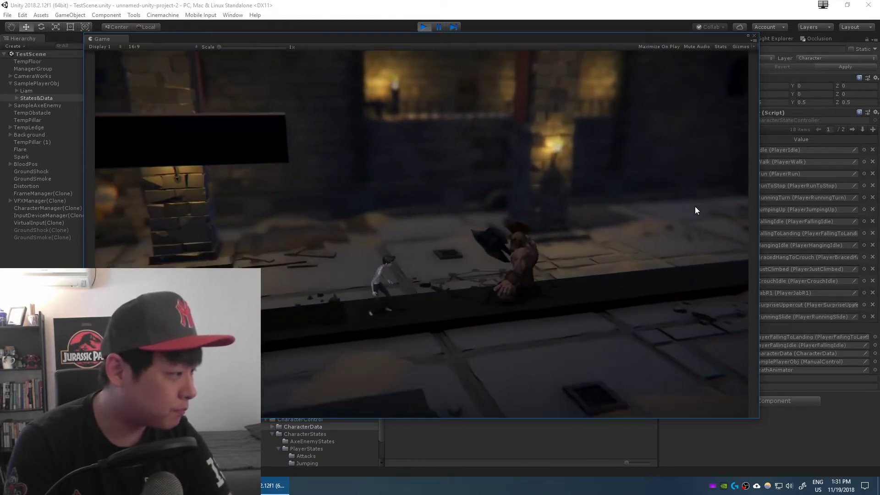
{"action": "key", "text": "space"}
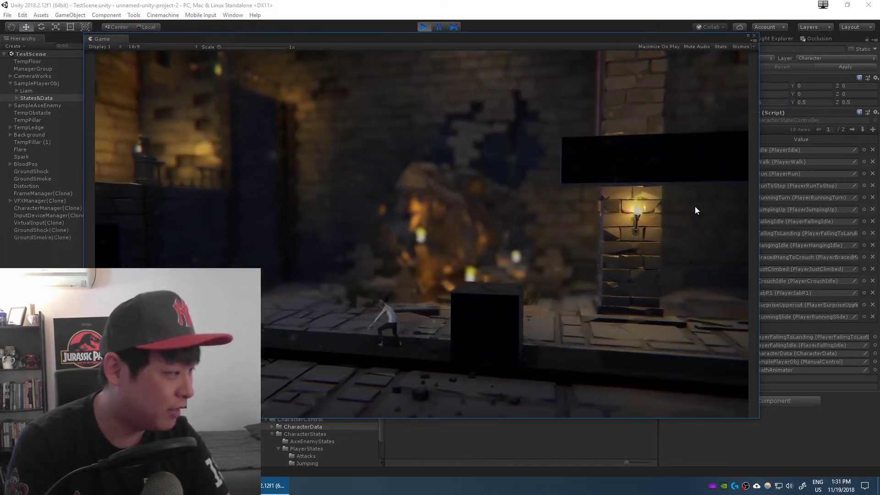
{"action": "key", "text": "d"}
{"action": "key", "text": "space"}
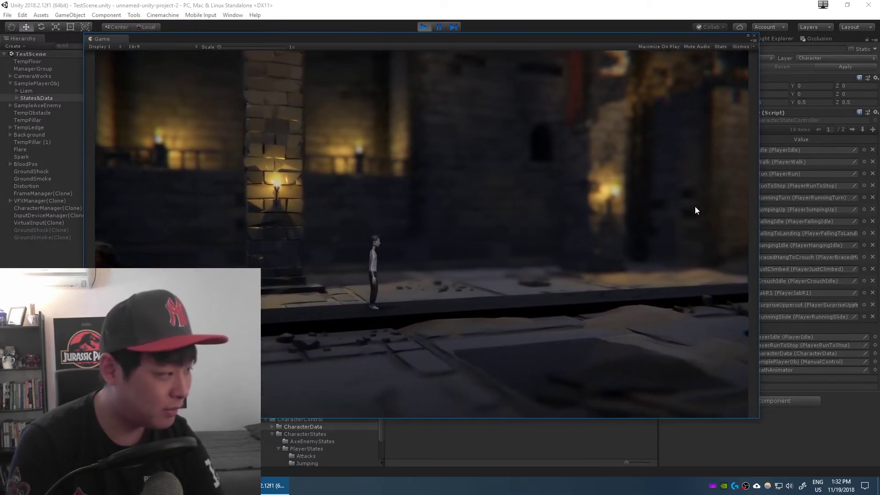
Test walking and repeated direction changes between the pillar and the axe enemy.
{"action": "key", "text": "d"}
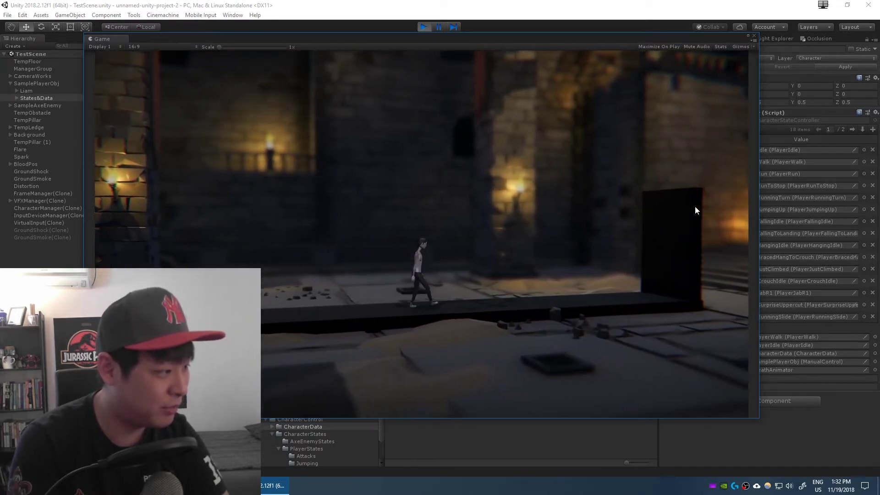
{"action": "key", "text": "a"}
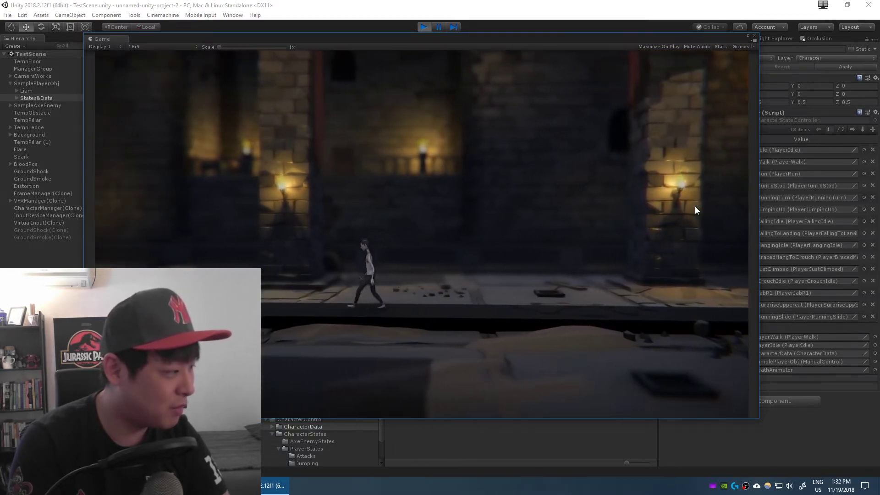
{"action": "key", "text": "d"}
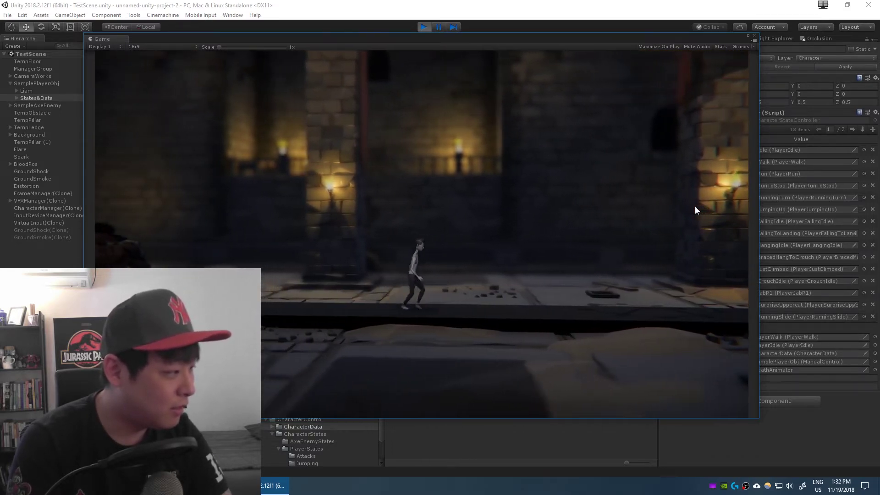
{"action": "key", "text": "a"}
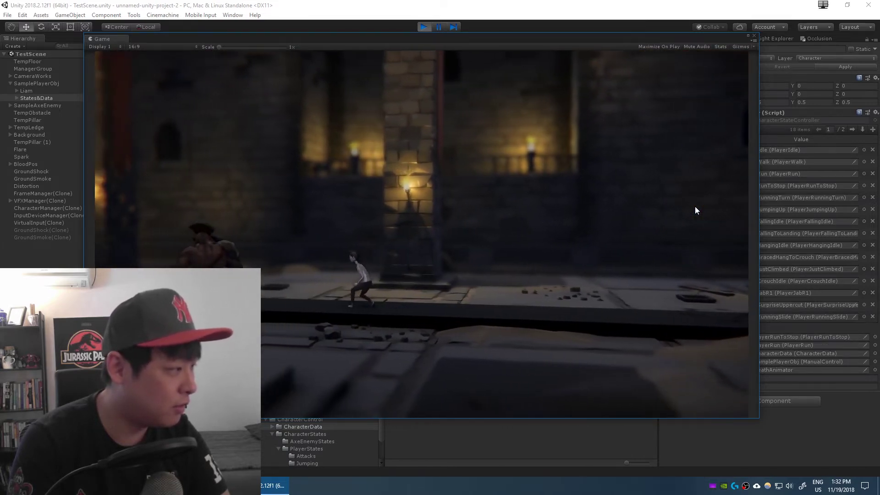
{"action": "key", "text": "d"}
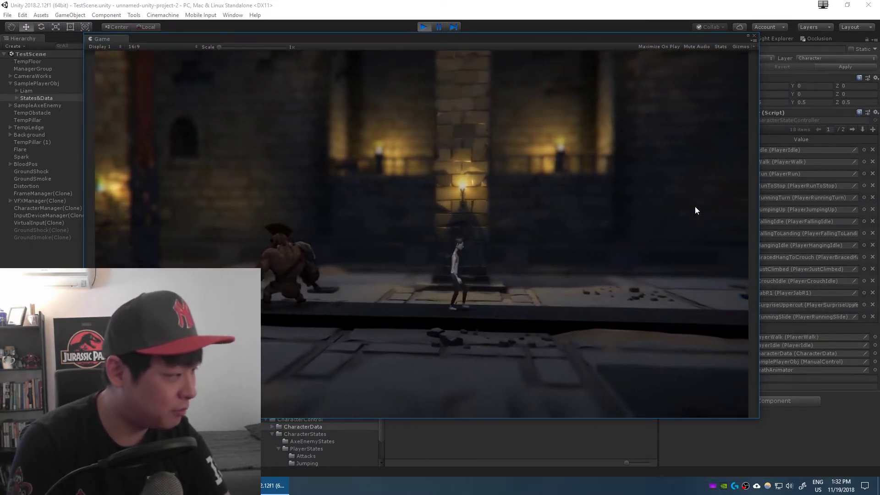
Run the player toward the pillar, run back, and test the running turn in the open area.
{"action": "key", "text": "shift"}
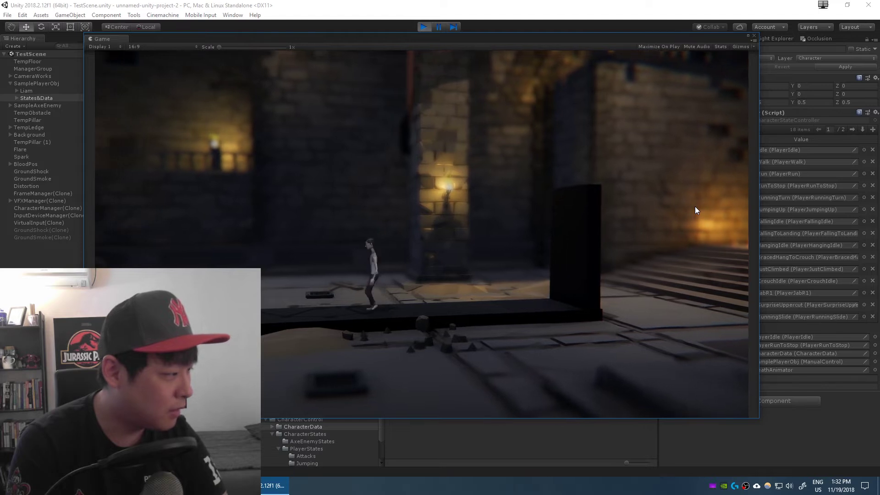
{"action": "key", "text": "shift+a"}
{"action": "key", "text": "shift+d"}
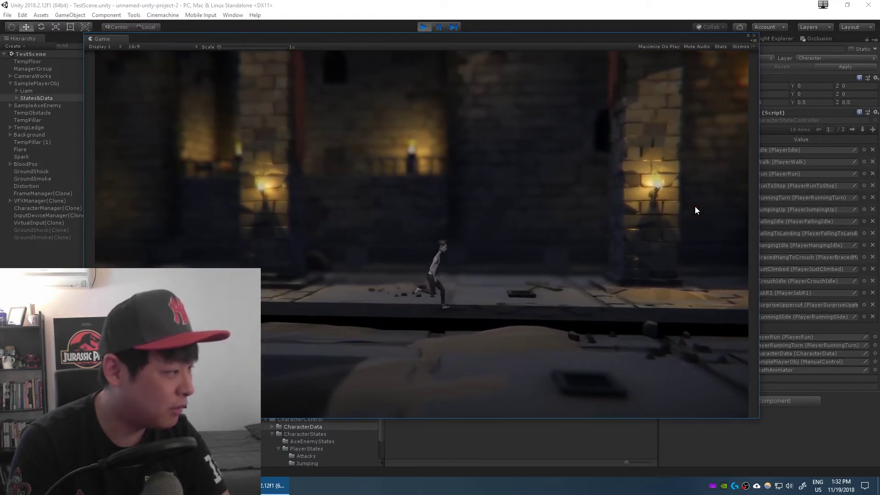